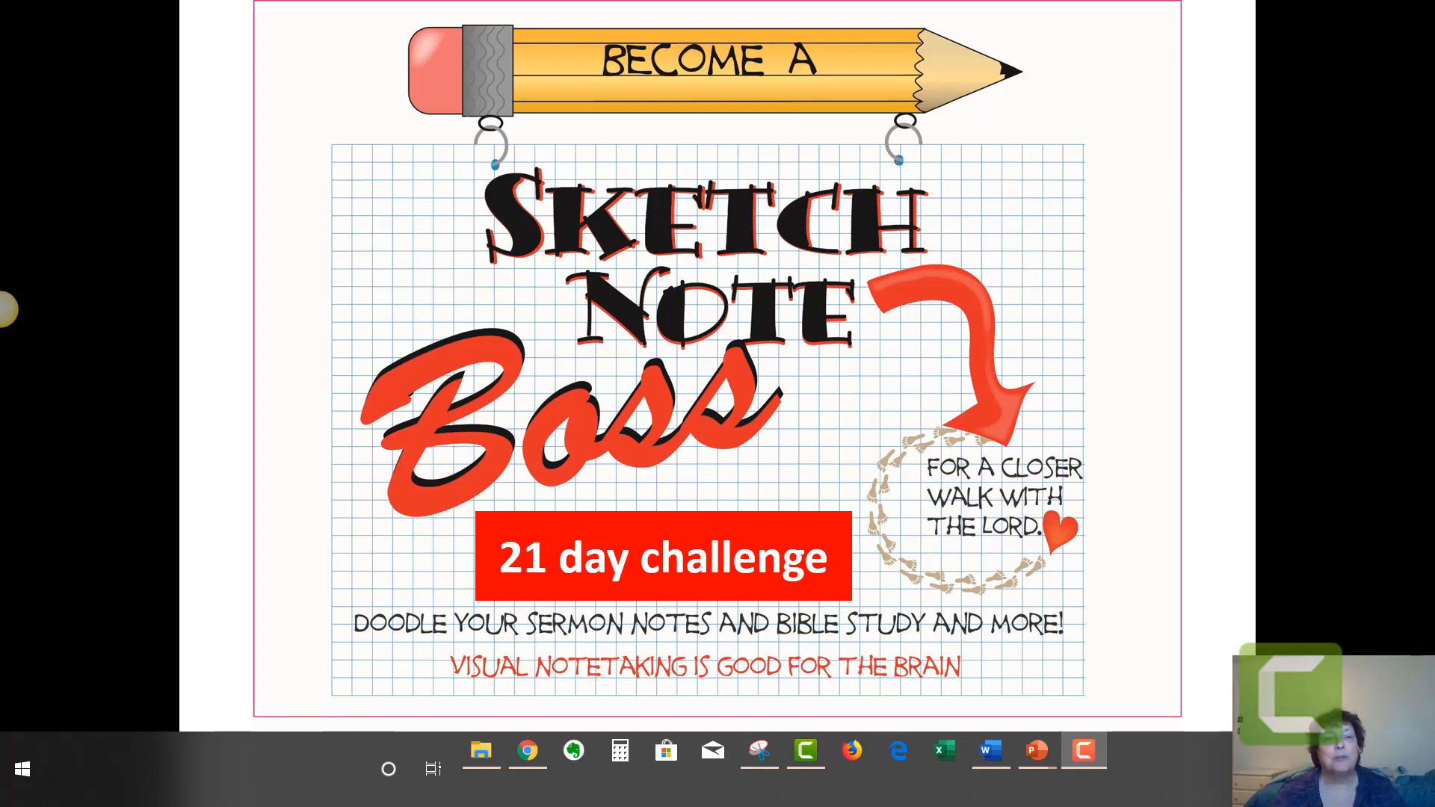
# Step: Bring the slideshow forward and advance from the title slide to the '5 day' slide
pyautogui.click(1230, 607)
pyautogui.click(1186, 657)
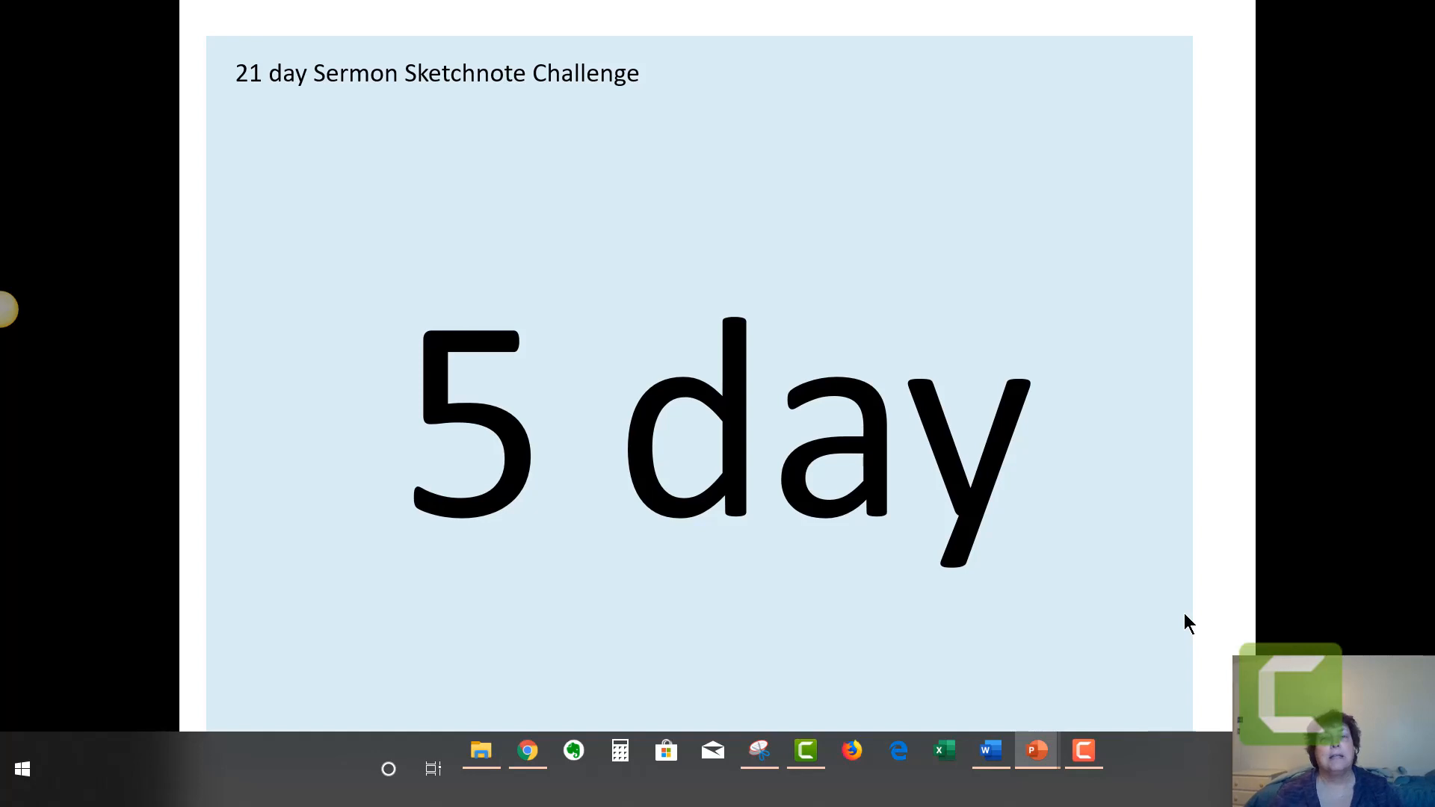
# Step: Advance to the blank Day 5 worksheet page with empty pattern boxes and lines
pyautogui.press('Right')
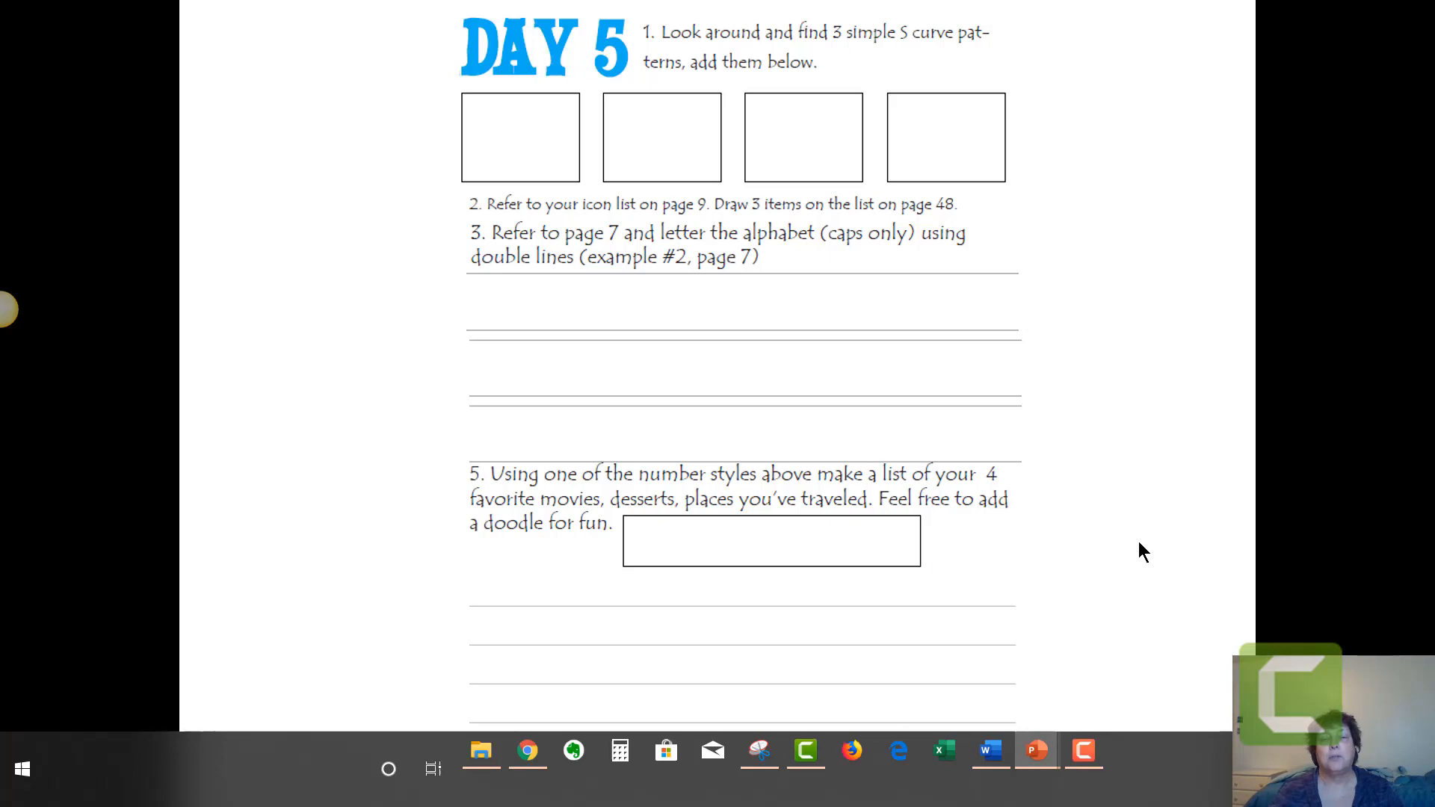
# Step: Move to the item 4 page of sample hand-drawn number styles
pyautogui.press('pageup')
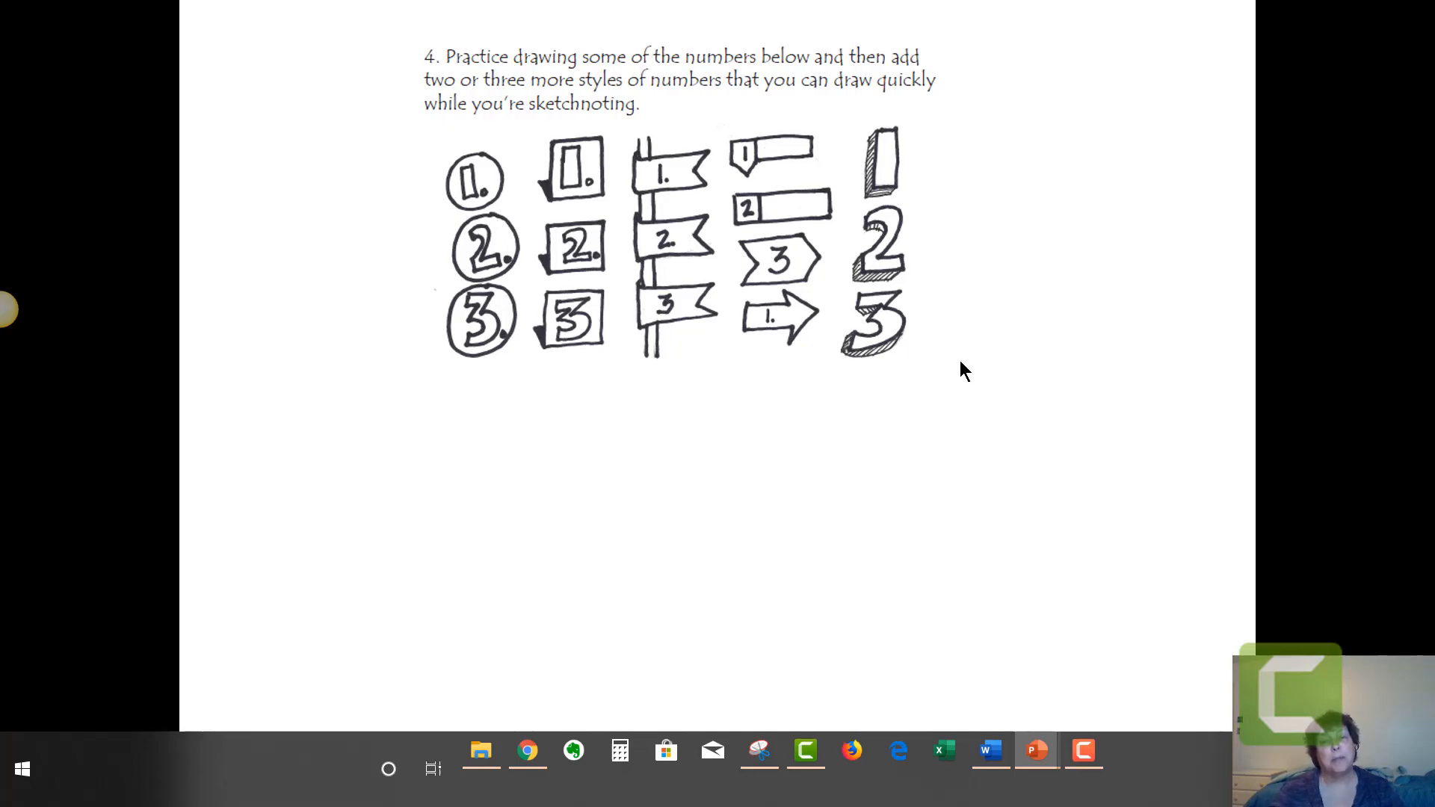
# Step: Show the completed Day 5 example with patterns, double-line alphabet and numbered movie list
pyautogui.click(959, 359)
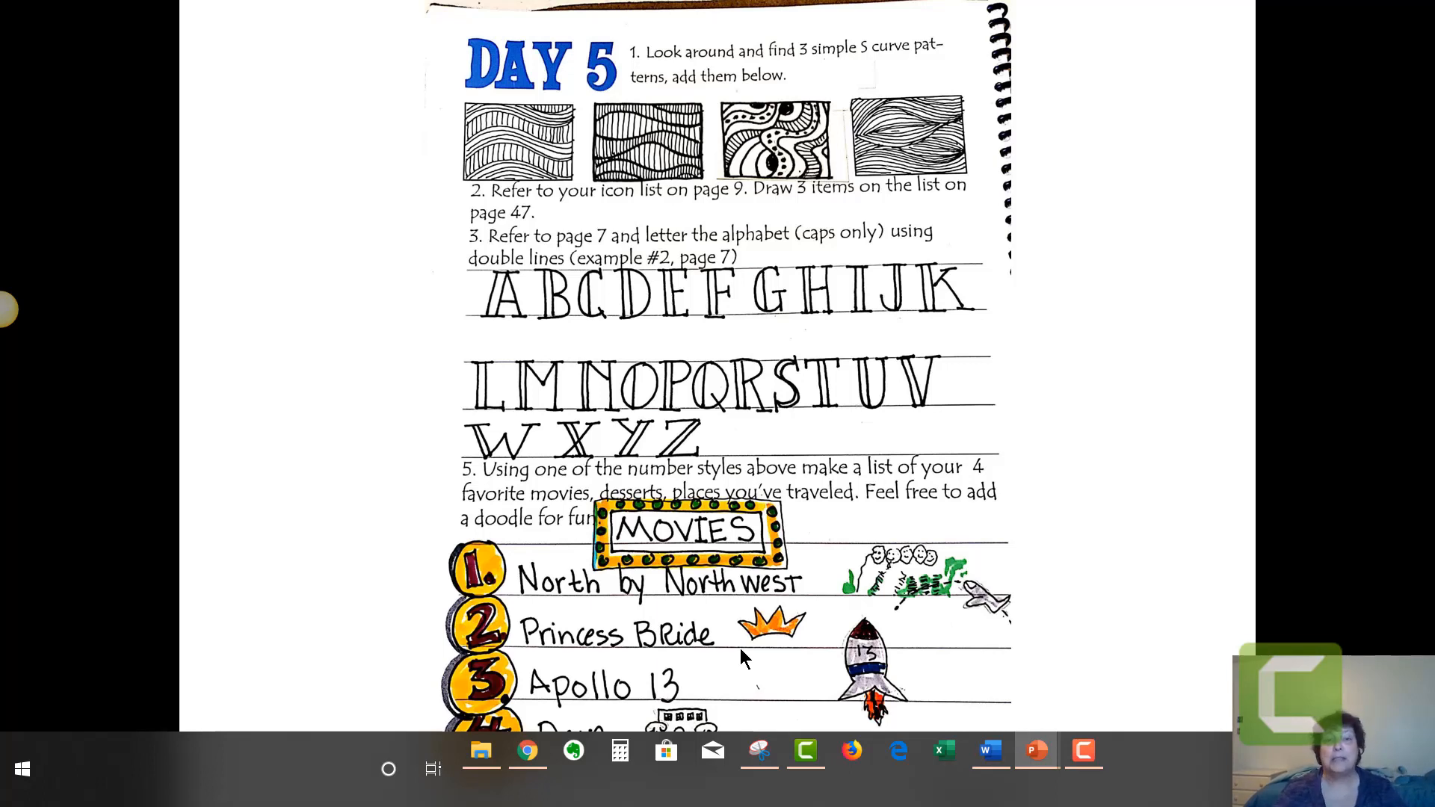
pyautogui.press('Right')
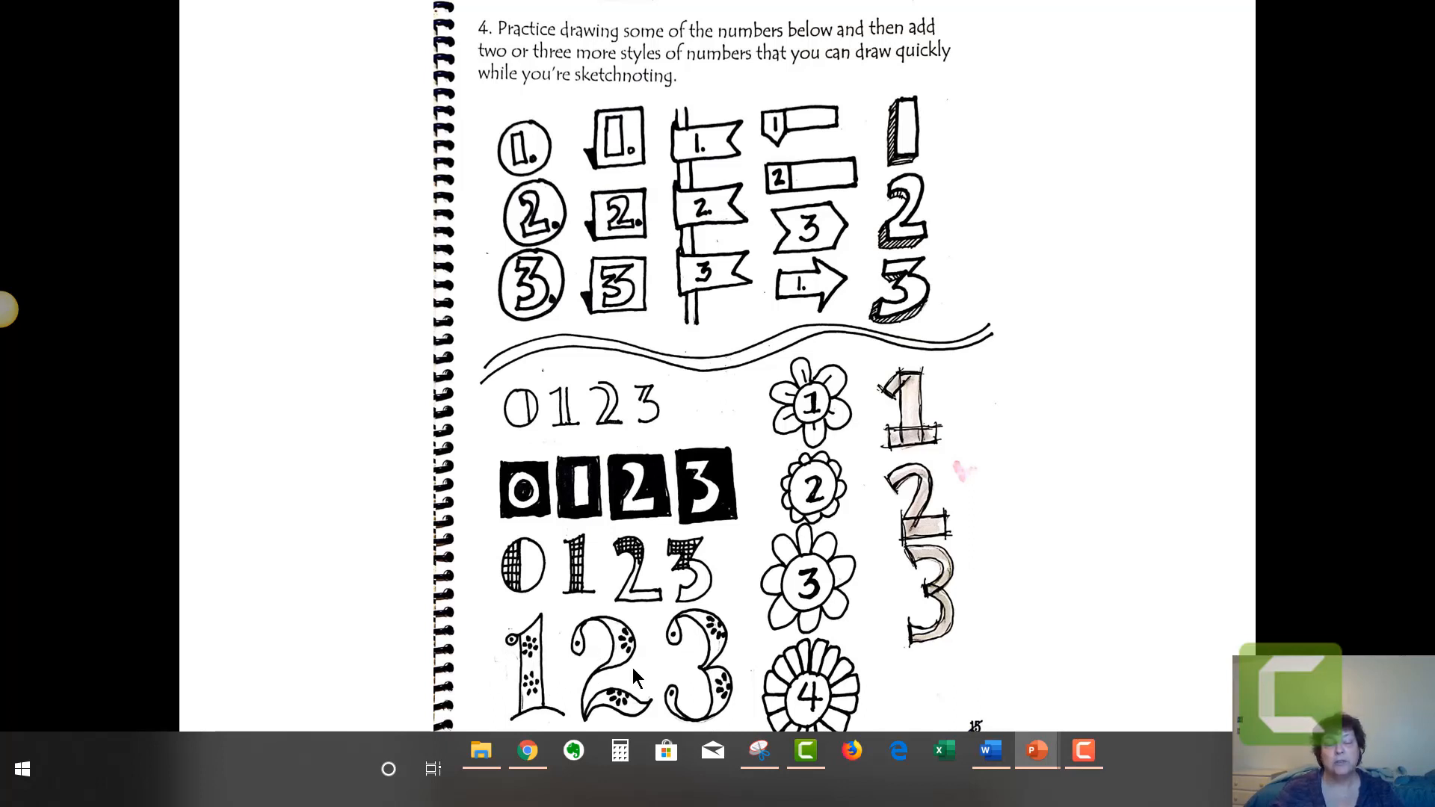
pyautogui.click(726, 588)
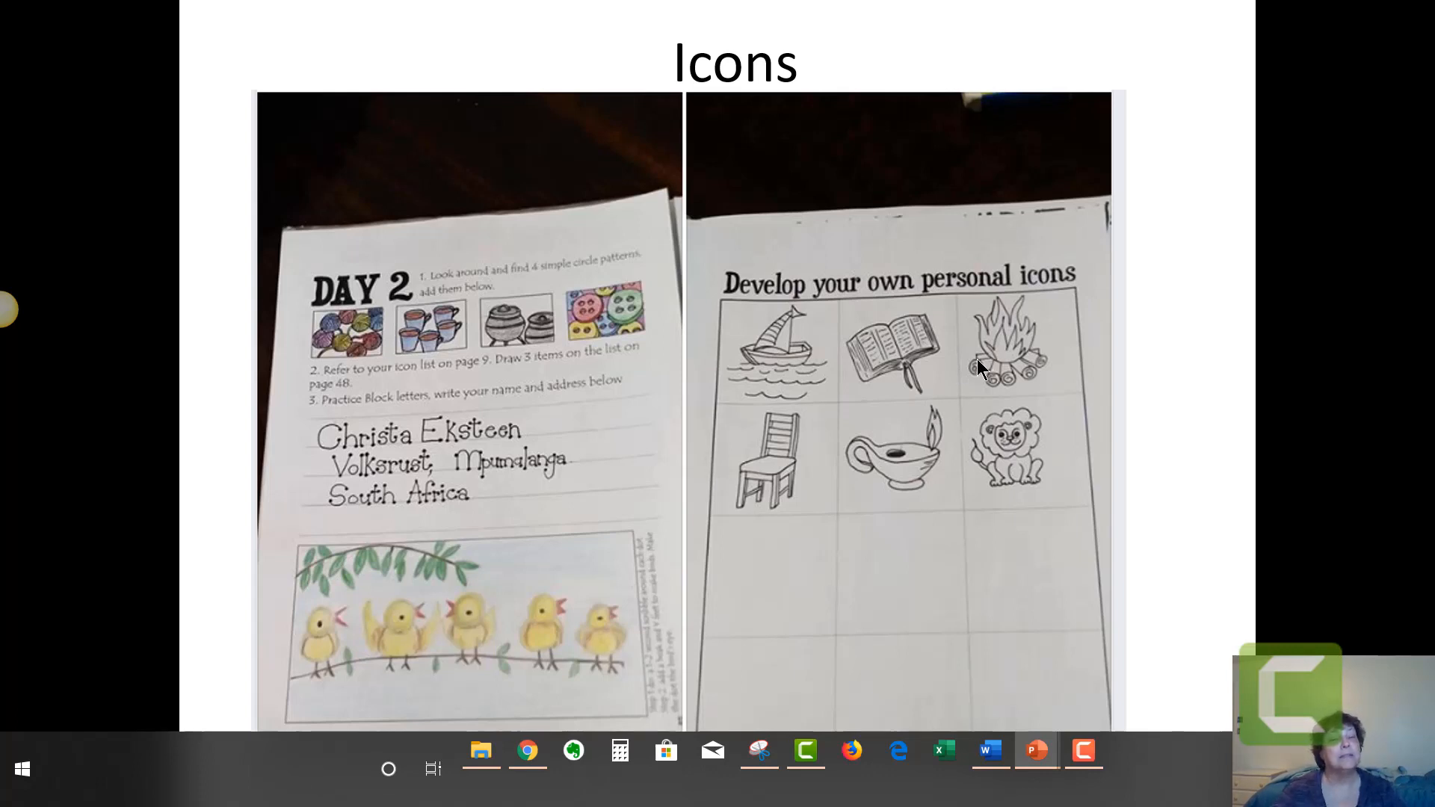
pyautogui.click(988, 405)
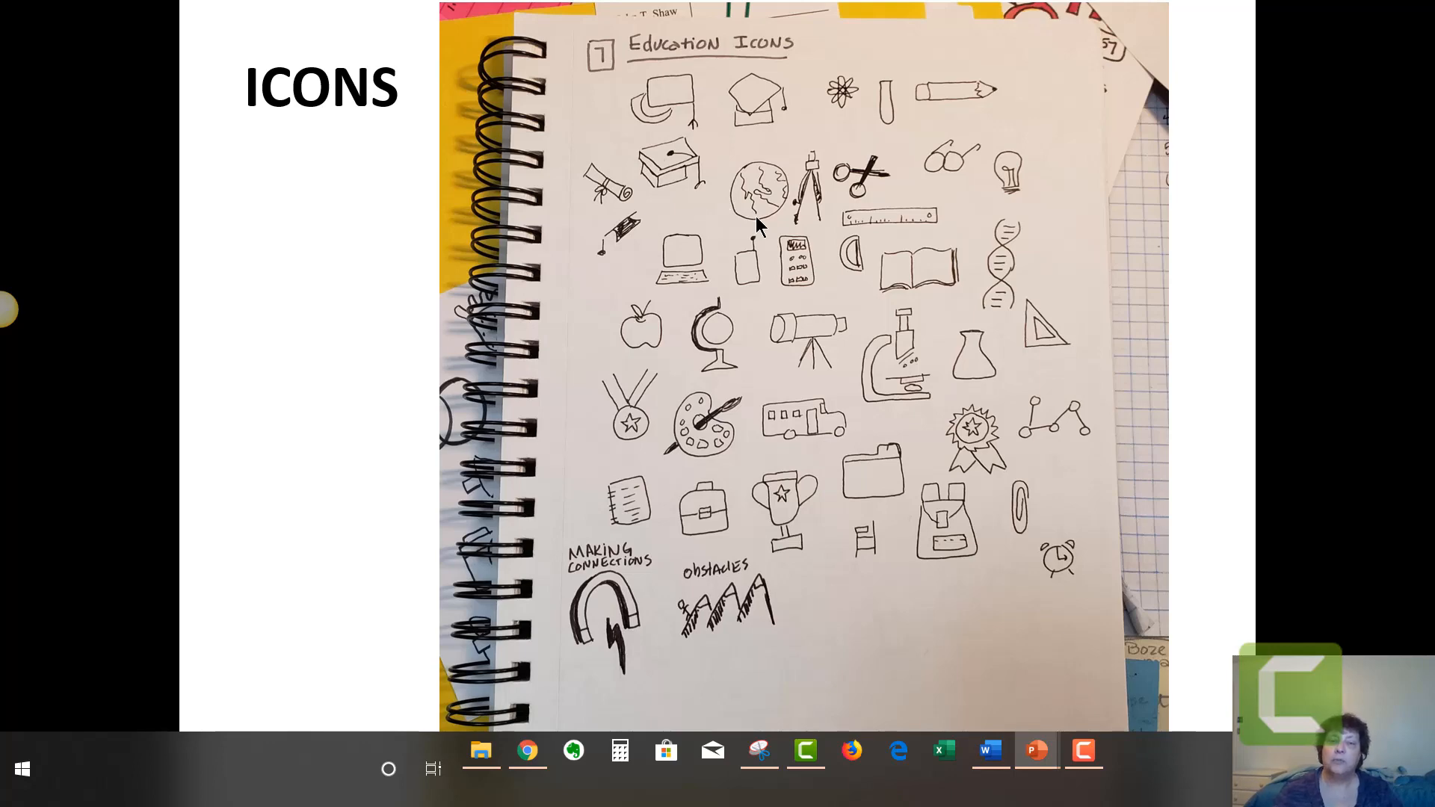
pyautogui.click(865, 199)
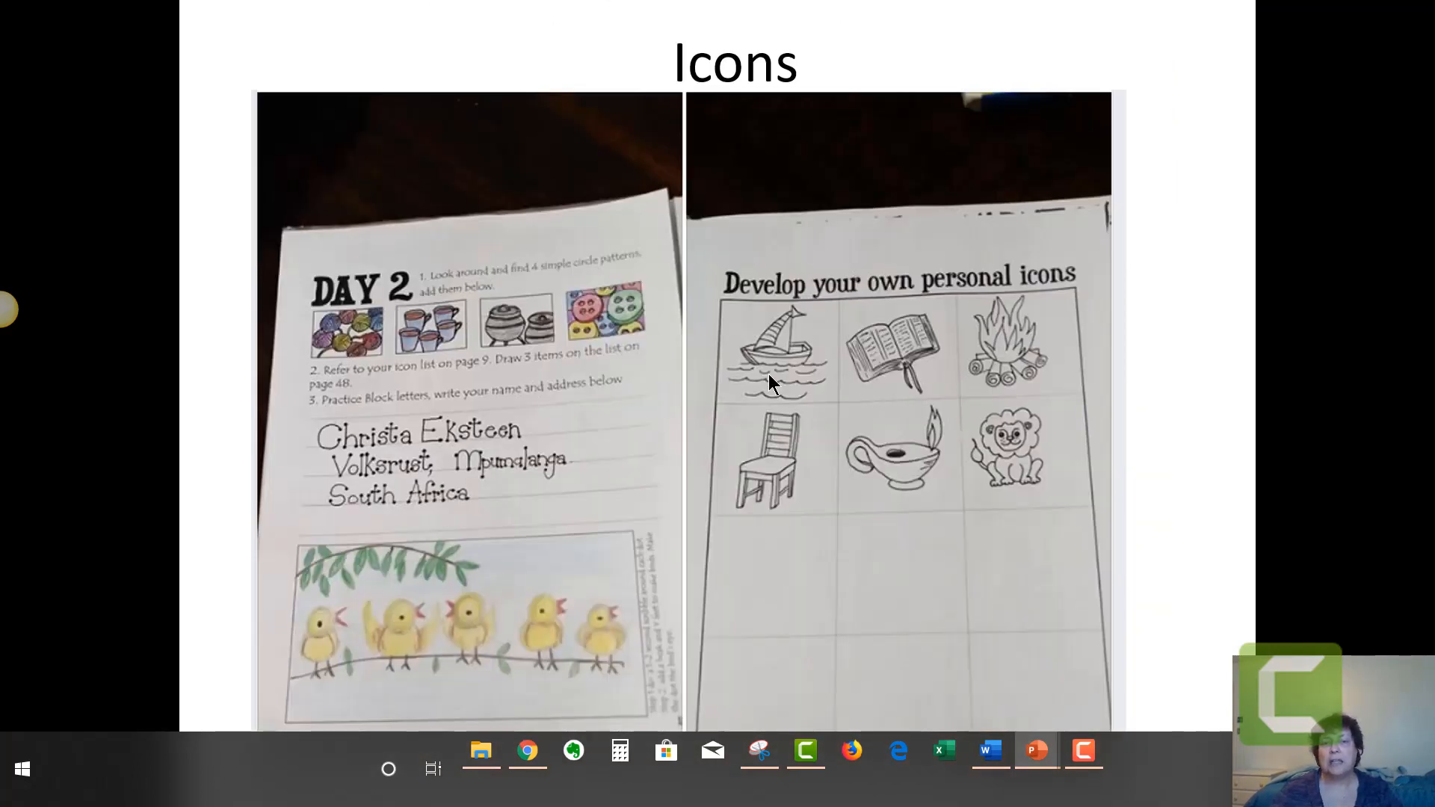
pyautogui.click(883, 377)
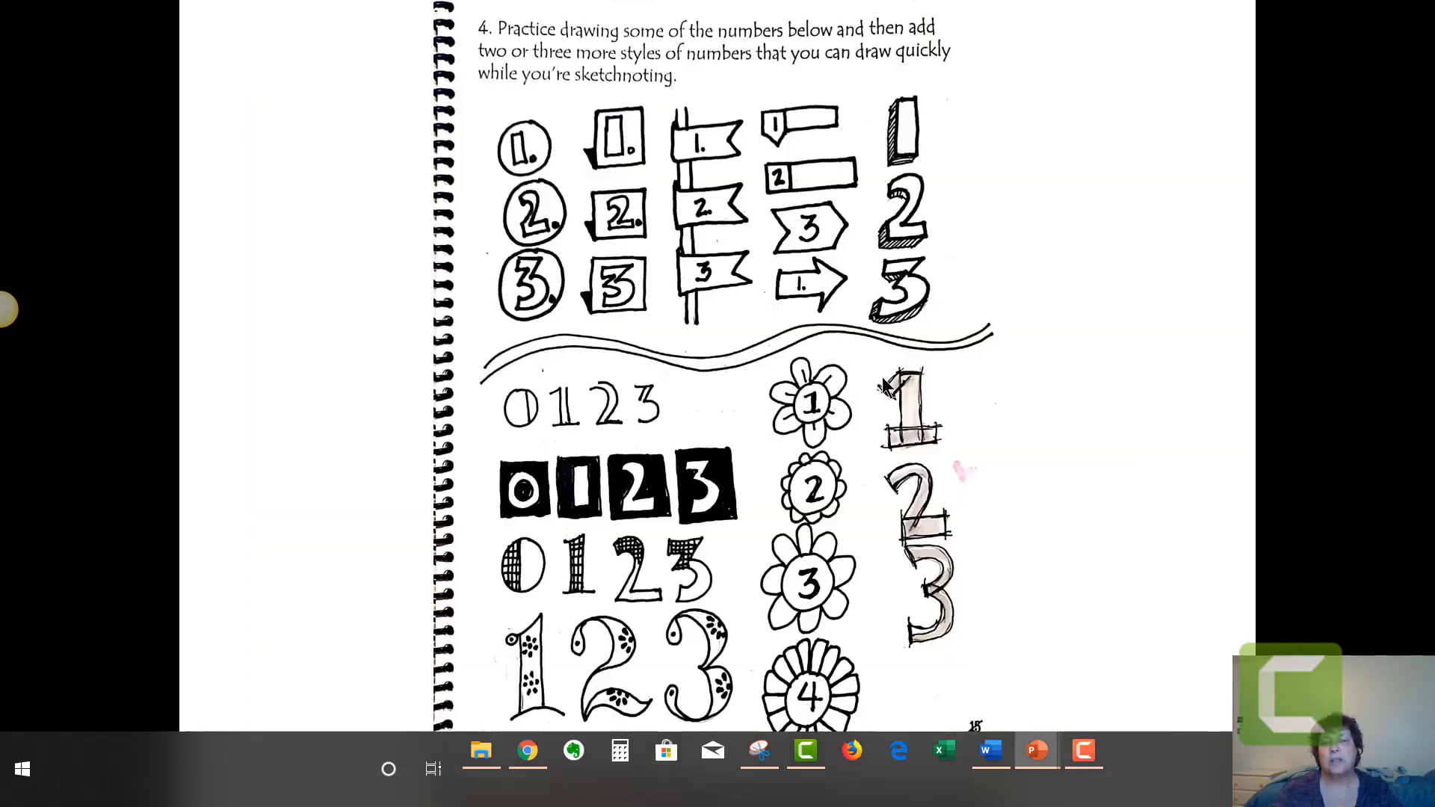
pyautogui.click(882, 376)
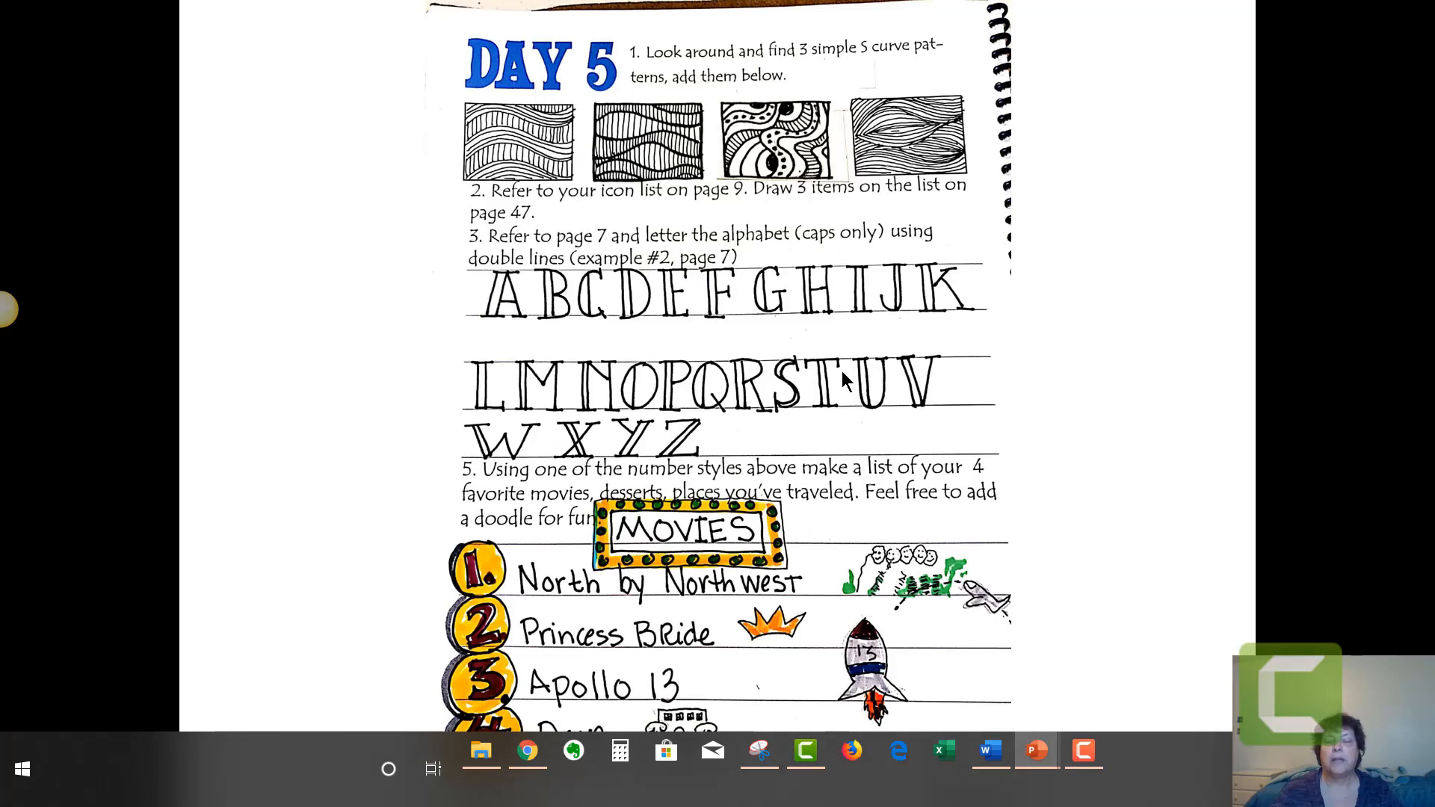
pyautogui.press('Up')
pyautogui.press('Up')
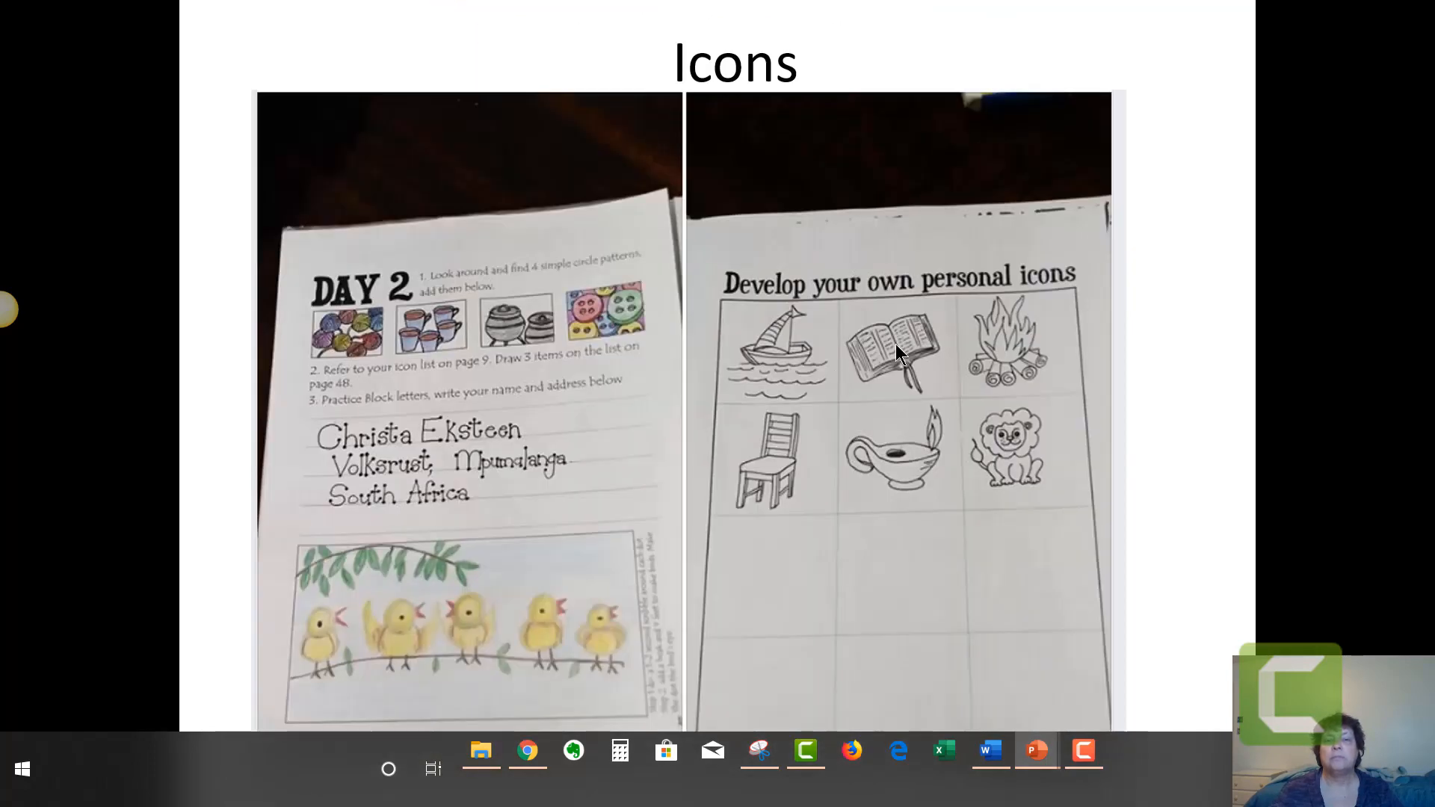
pyautogui.click(896, 345)
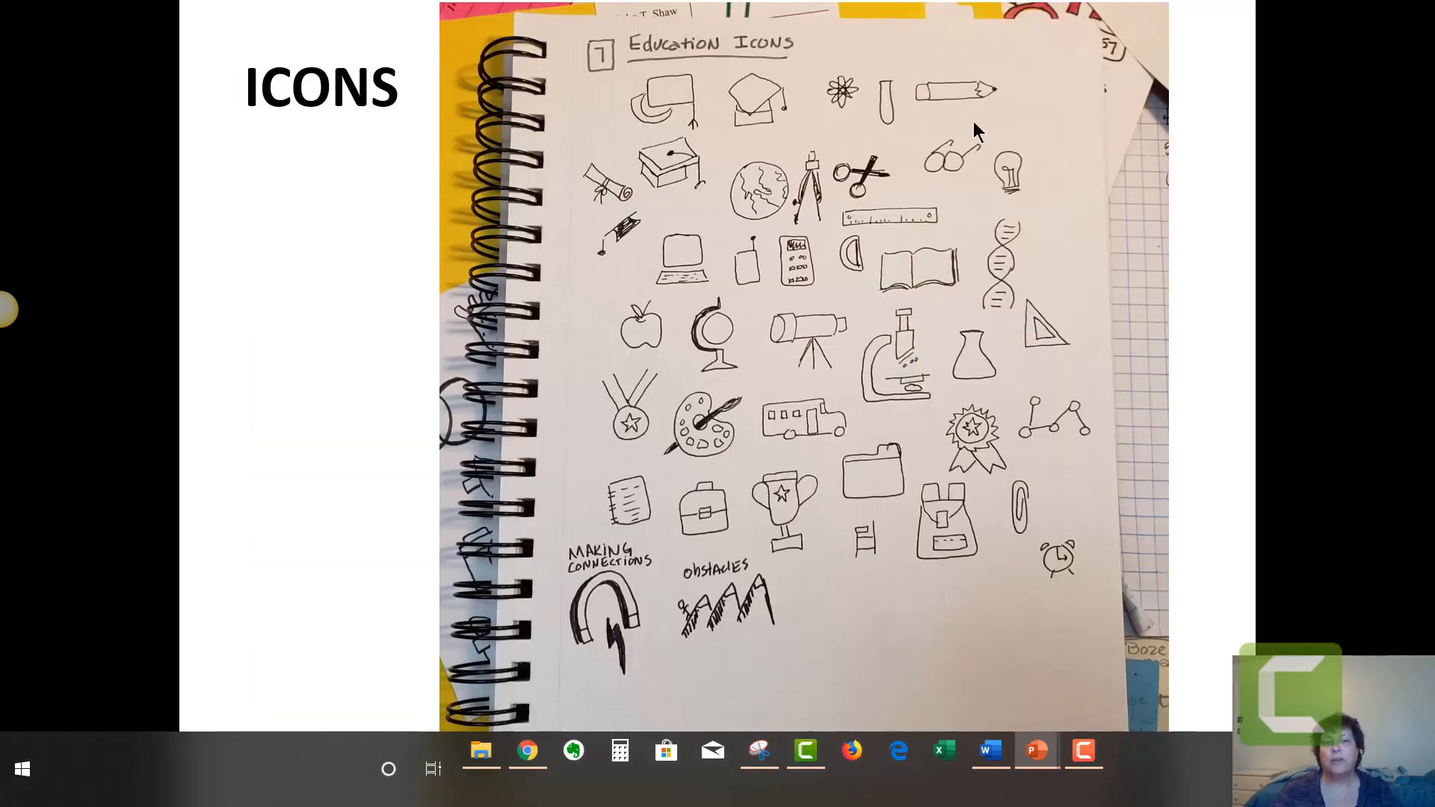